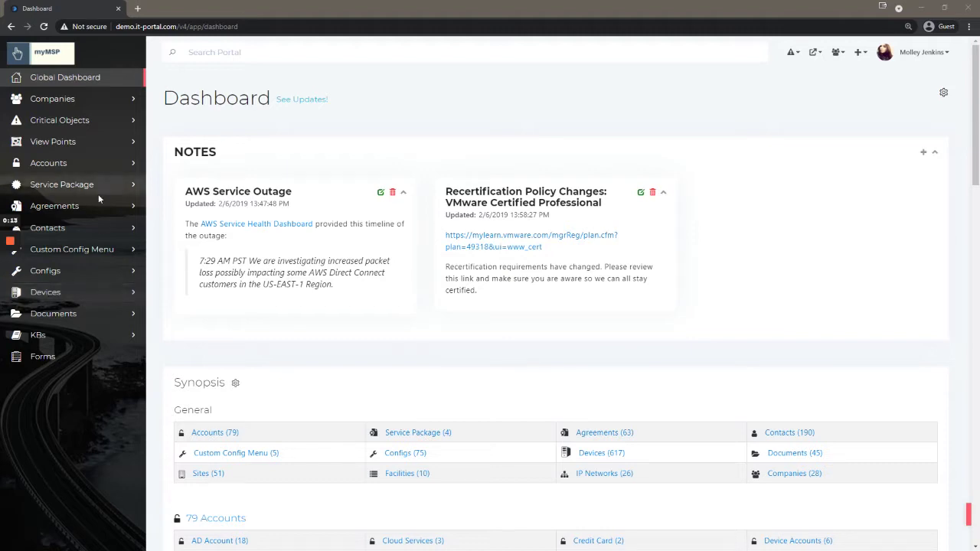
- List all firewall devices and view the kinds of objects that can be added to the portal
left_click(69, 296)
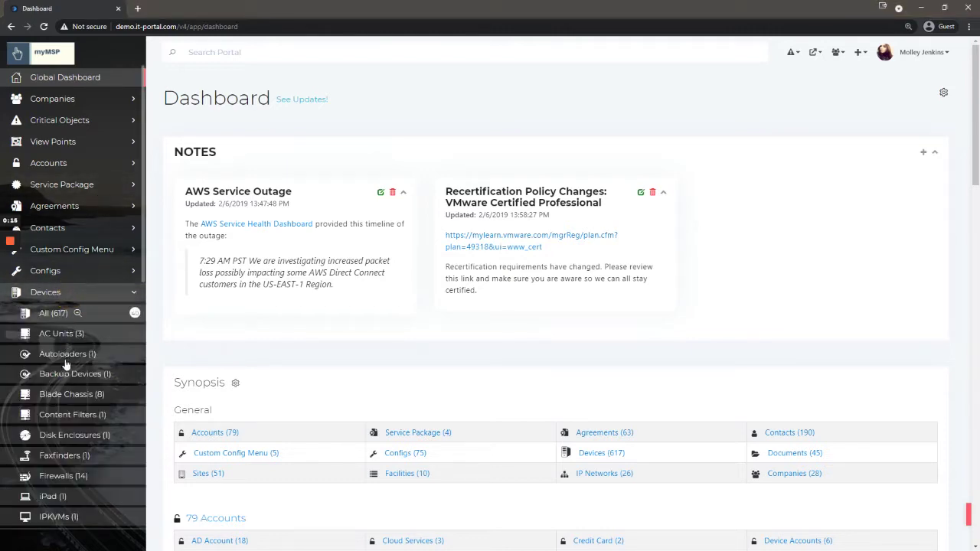
scroll(65, 364, "down", 3)
left_click(62, 257)
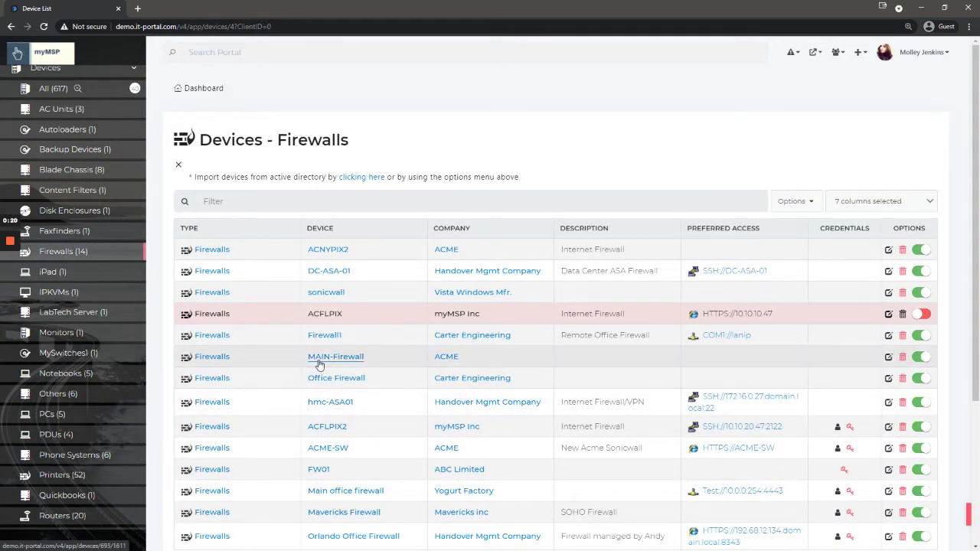
left_click(858, 52)
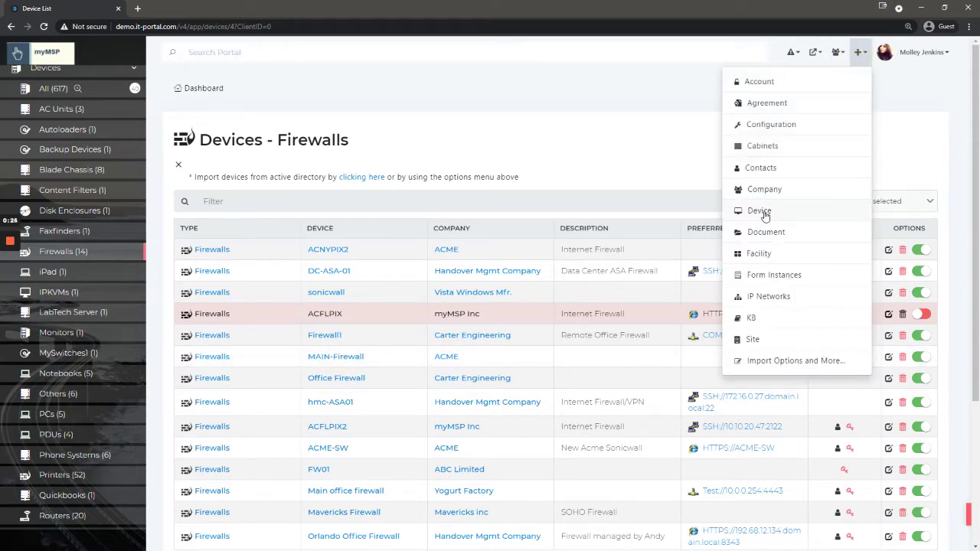
left_click(615, 152)
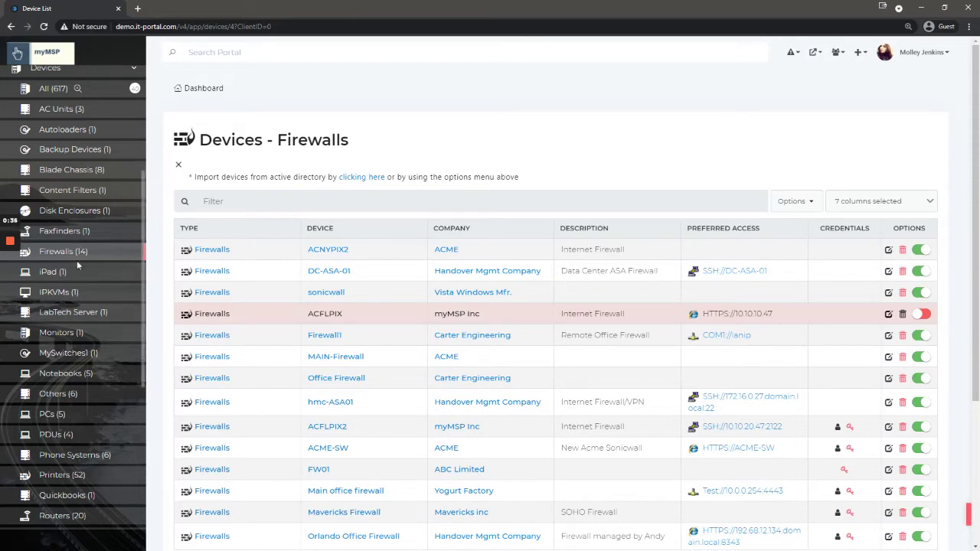
- Open the ACNYPIX2 firewall for editing and examine the custom fields in its Firewall section
left_click(338, 256)
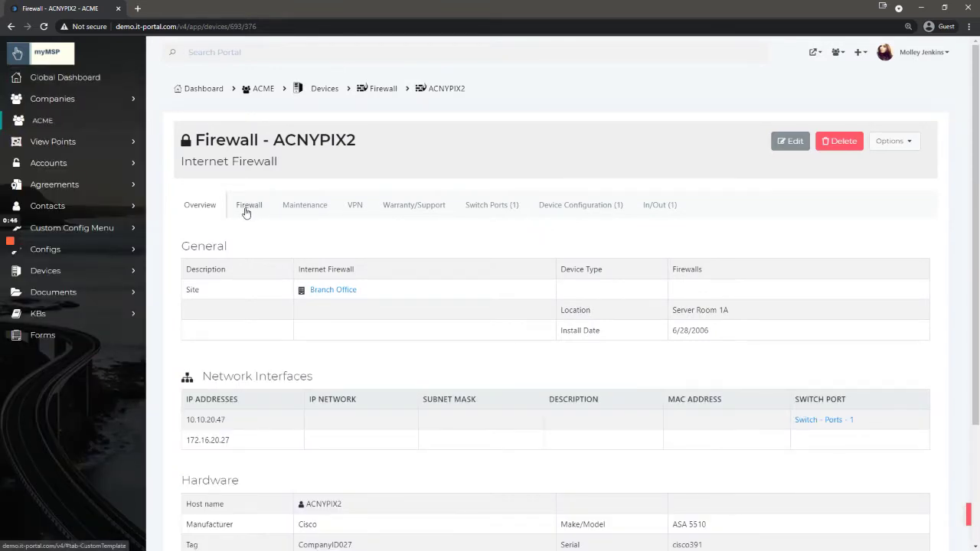
left_click(791, 141)
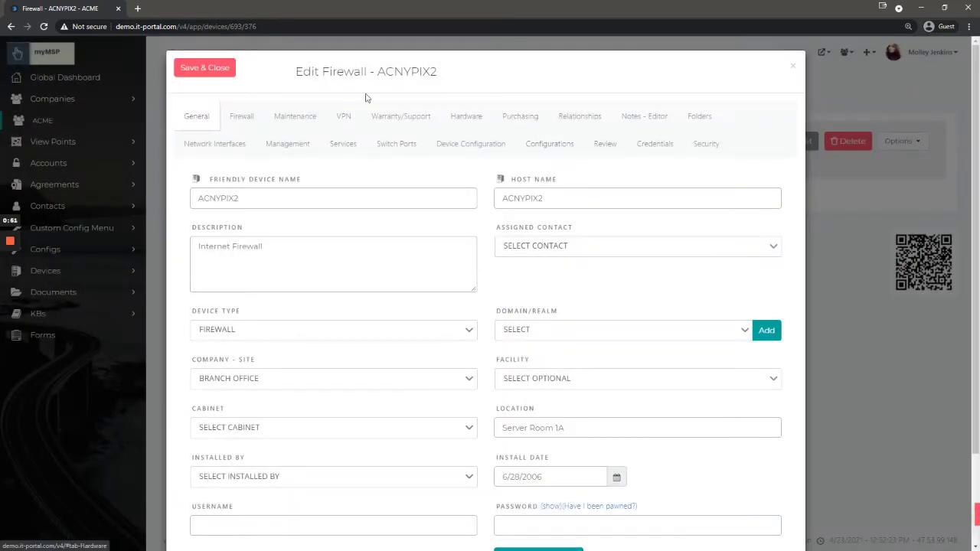
left_click(246, 119)
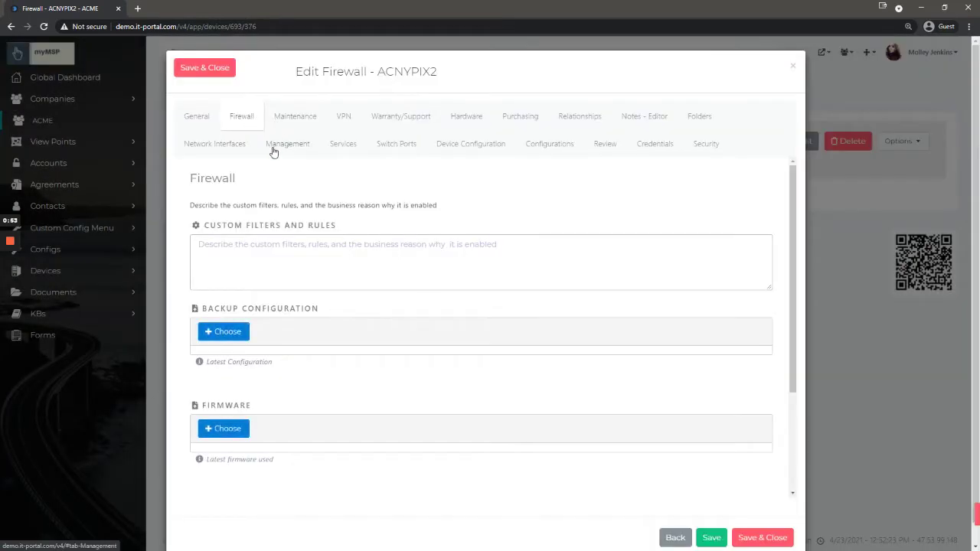
scroll(261, 184, "down", 3)
scroll(241, 174, "up", 2)
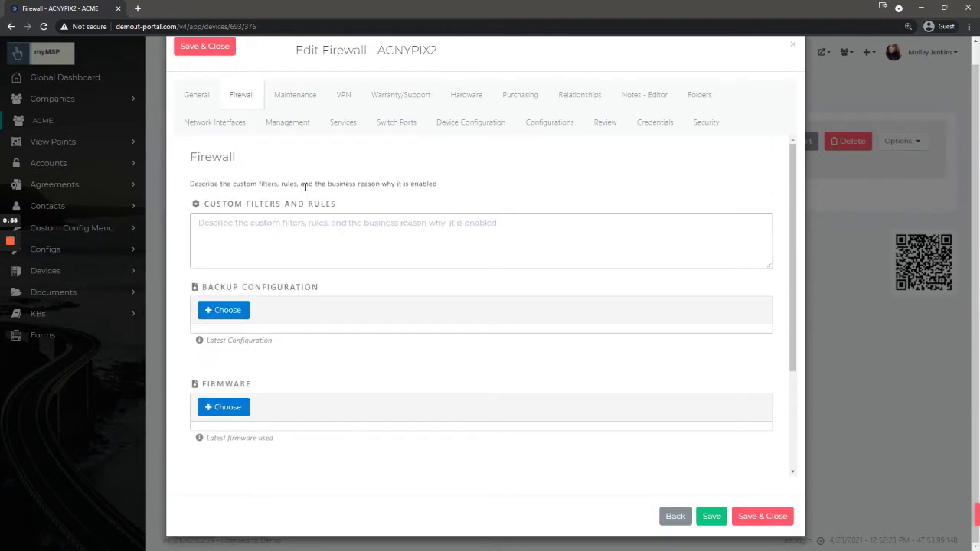
scroll(287, 179, "down", 2)
scroll(214, 158, "up", 2)
scroll(309, 271, "down", 1)
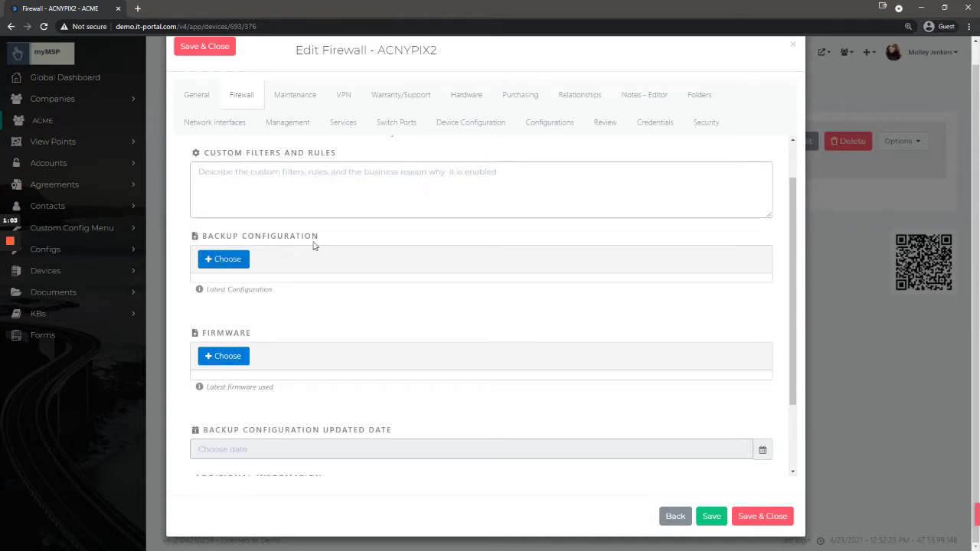
scroll(283, 288, "down", 2)
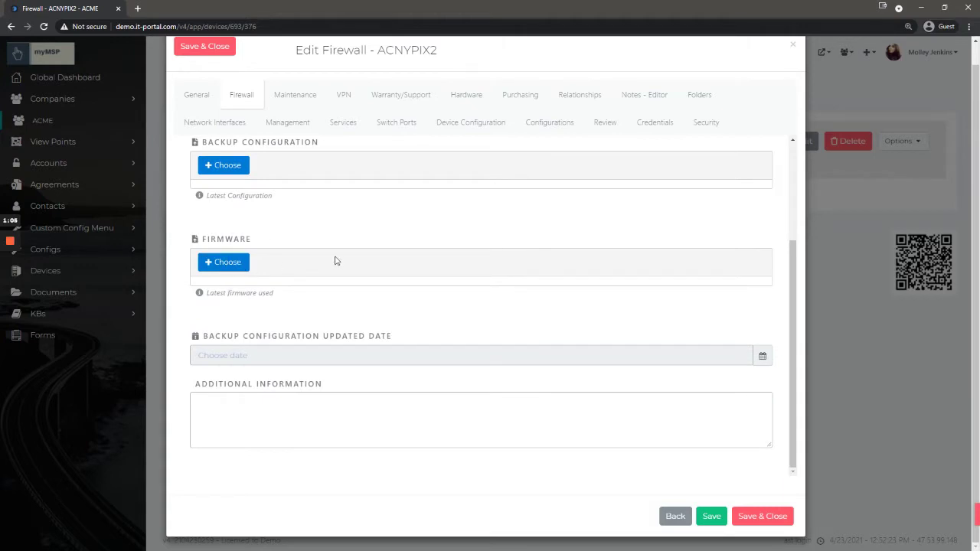
scroll(253, 328, "up", 1)
scroll(229, 360, "down", 1)
- Try setting the backup configuration updated date to 4/29/2021 and entering test text as additional information, and close the device without saving
left_click(230, 356)
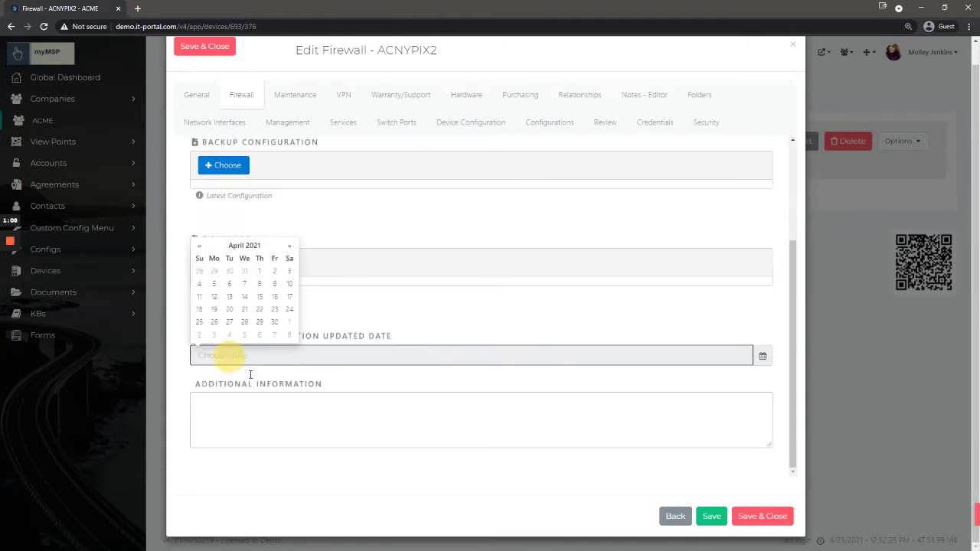
left_click(255, 317)
left_click(310, 403)
type("test")
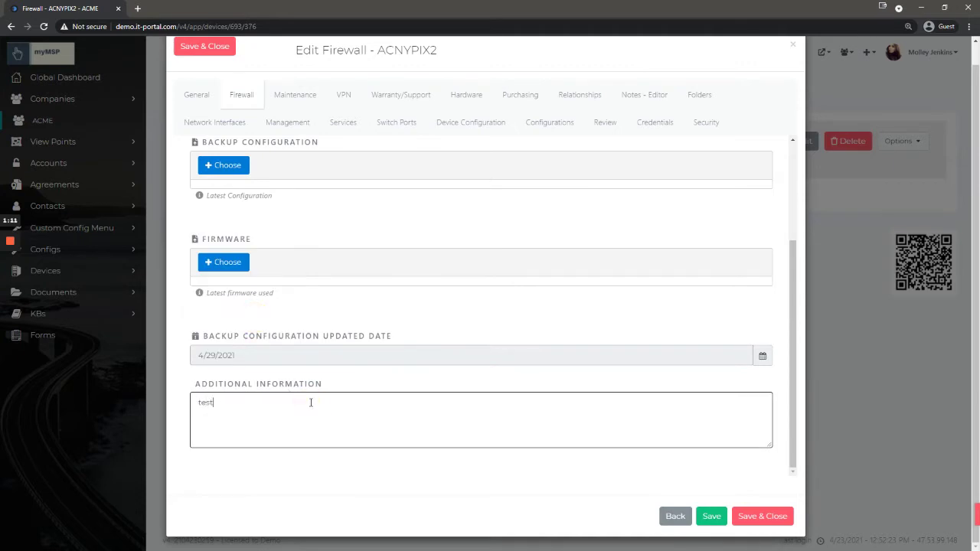
type("etests")
left_click_drag(332, 413, 135, 372)
left_click(599, 215)
key("Escape")
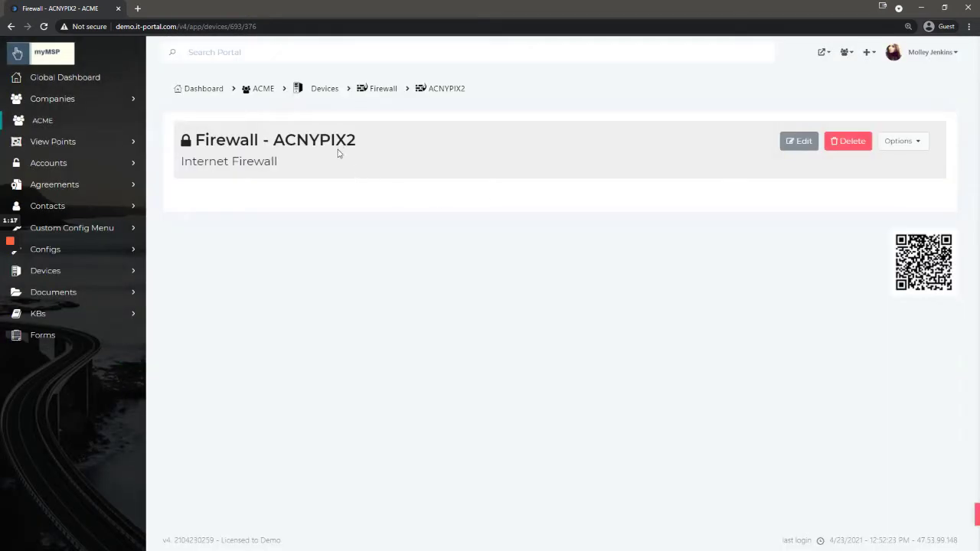
- Return to the global dashboard and open the Templates page of the admin site settings
left_click(103, 77)
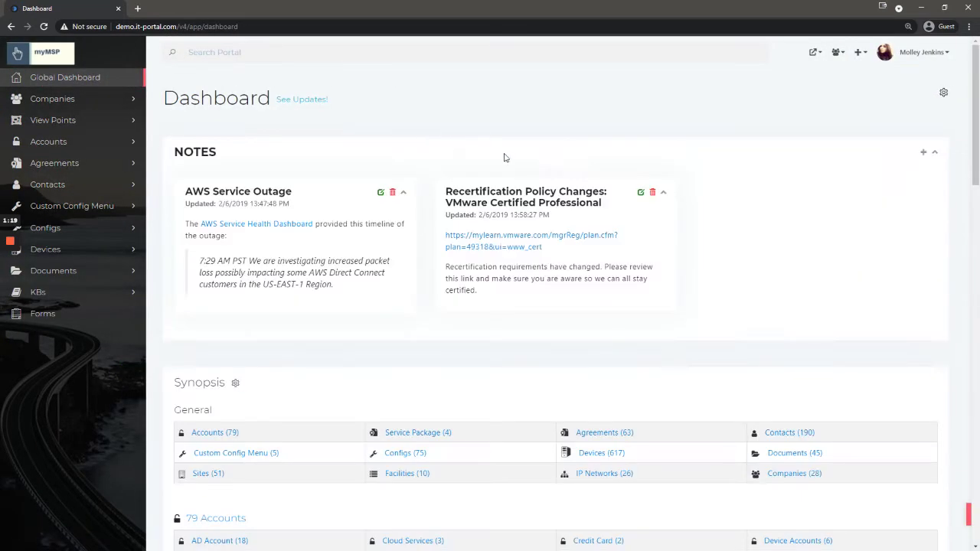
left_click(928, 53)
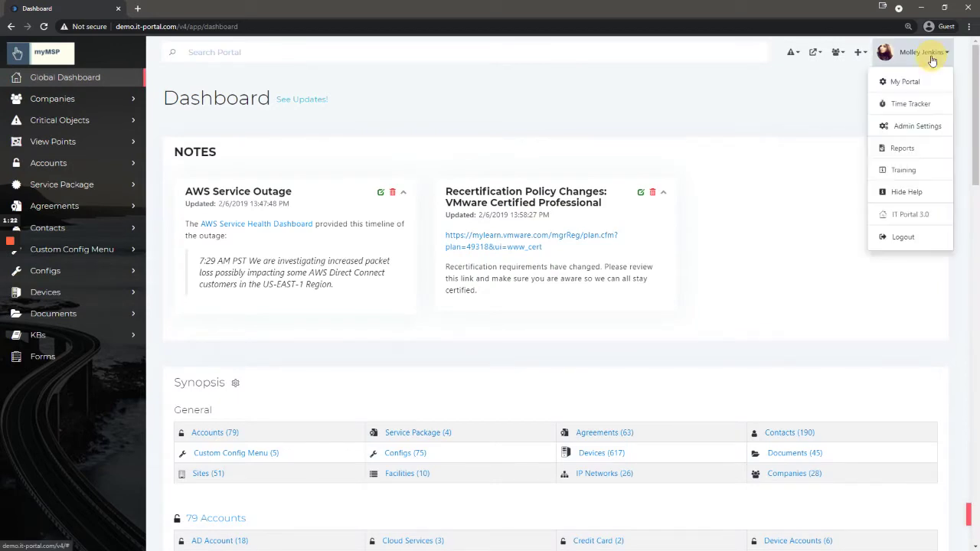
left_click(918, 127)
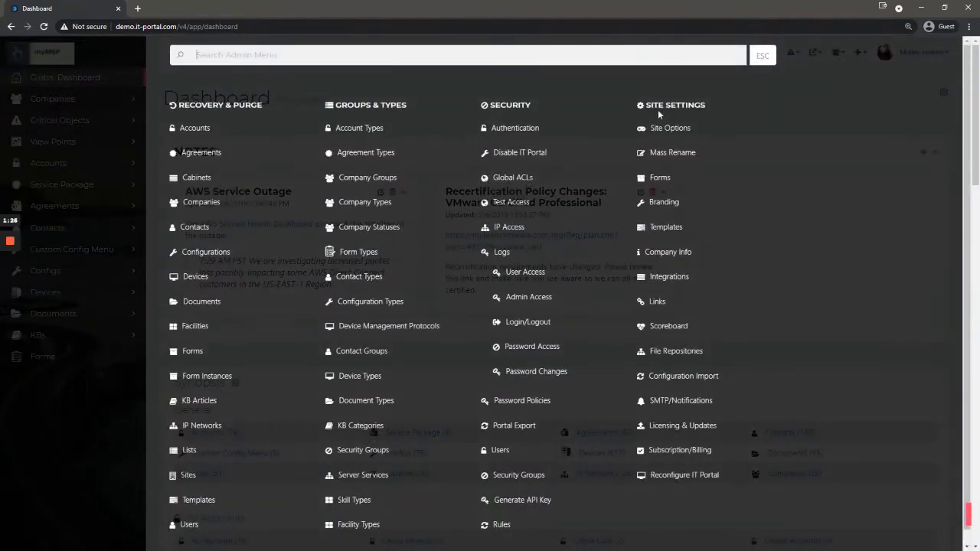
left_click(663, 234)
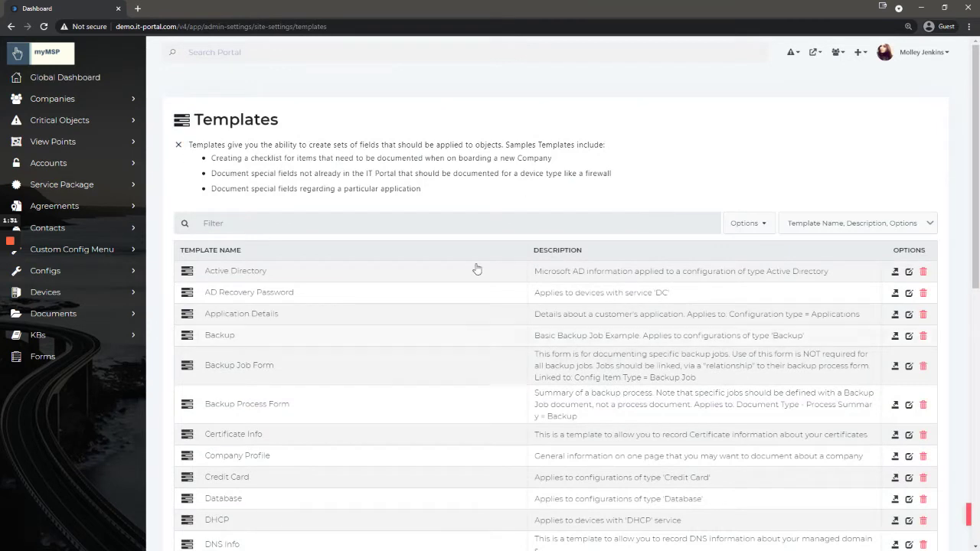
- Search the cloud for all importable templates, examine the published ones, and close the import options
left_click(761, 230)
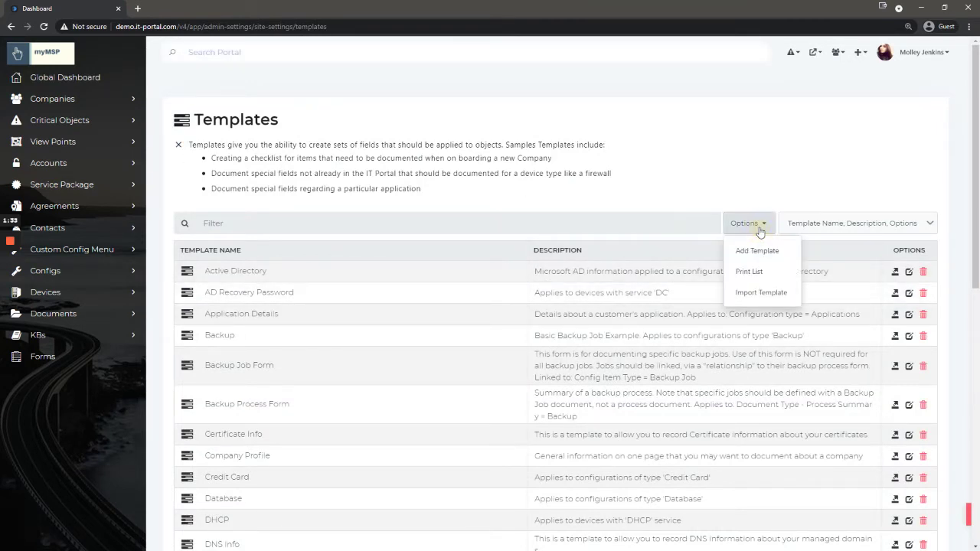
left_click(762, 295)
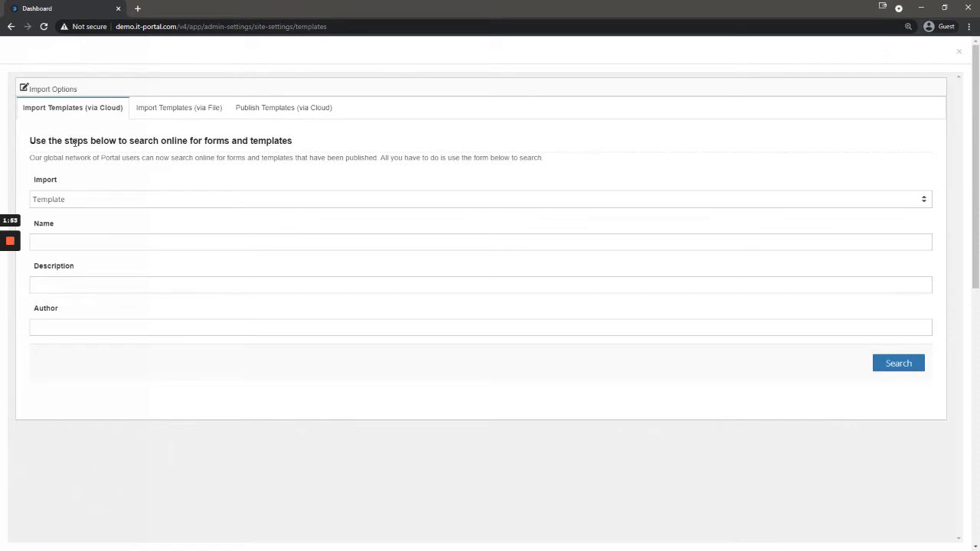
left_click(898, 363)
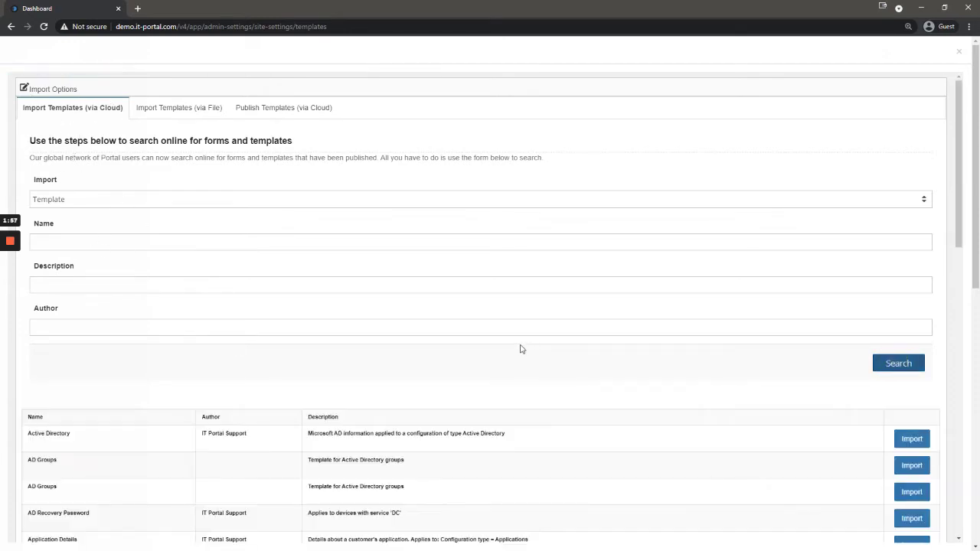
scroll(513, 343, "down", 3)
scroll(110, 311, "down", 3)
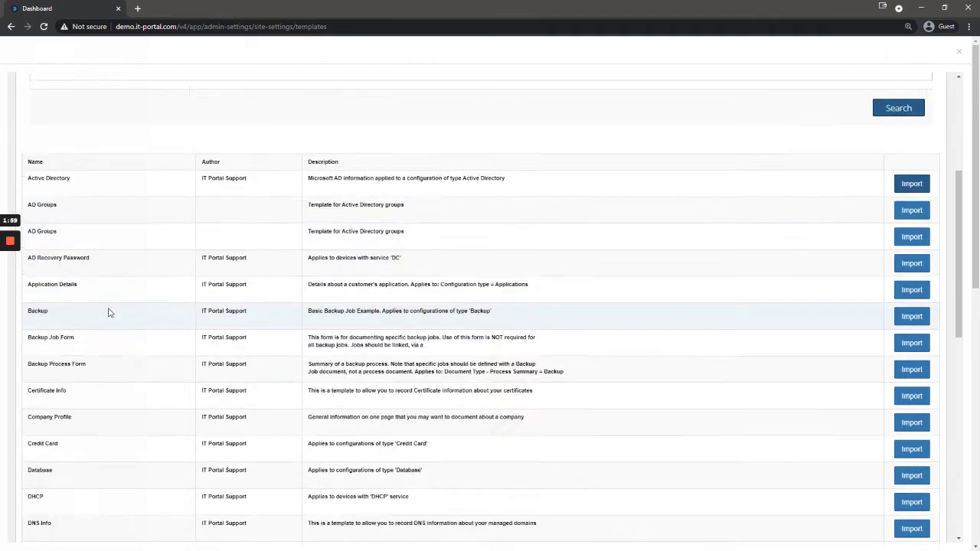
scroll(107, 317, "down", 5)
scroll(111, 312, "up", 6)
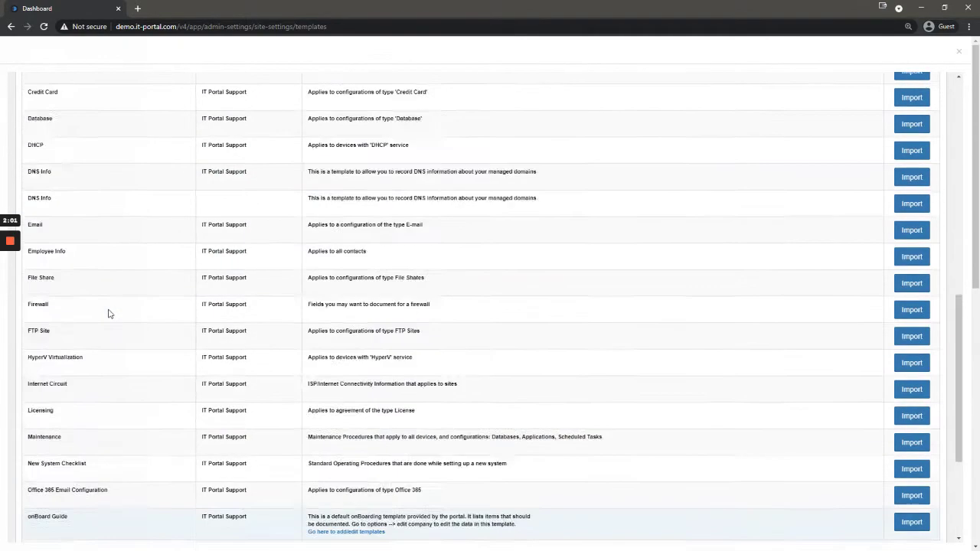
scroll(113, 310, "up", 2)
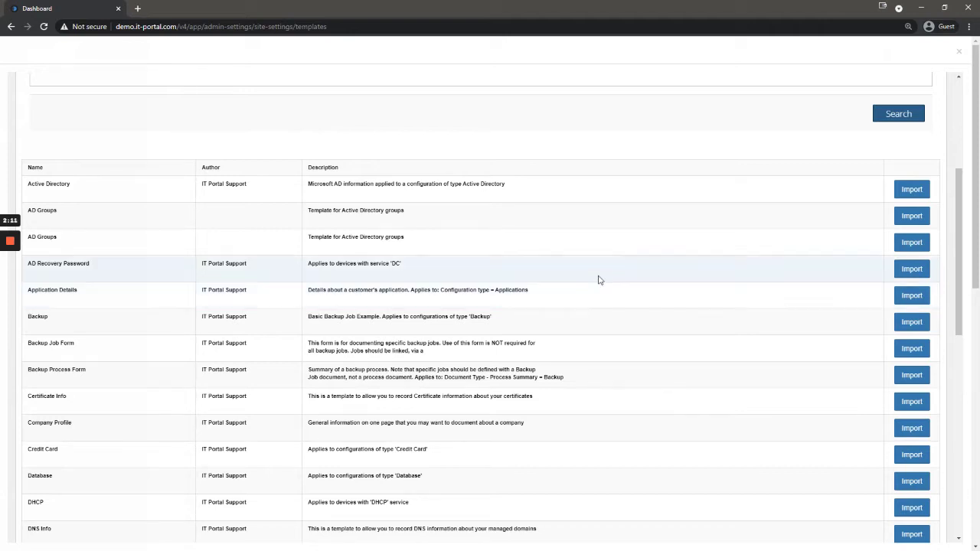
scroll(240, 134, "up", 3)
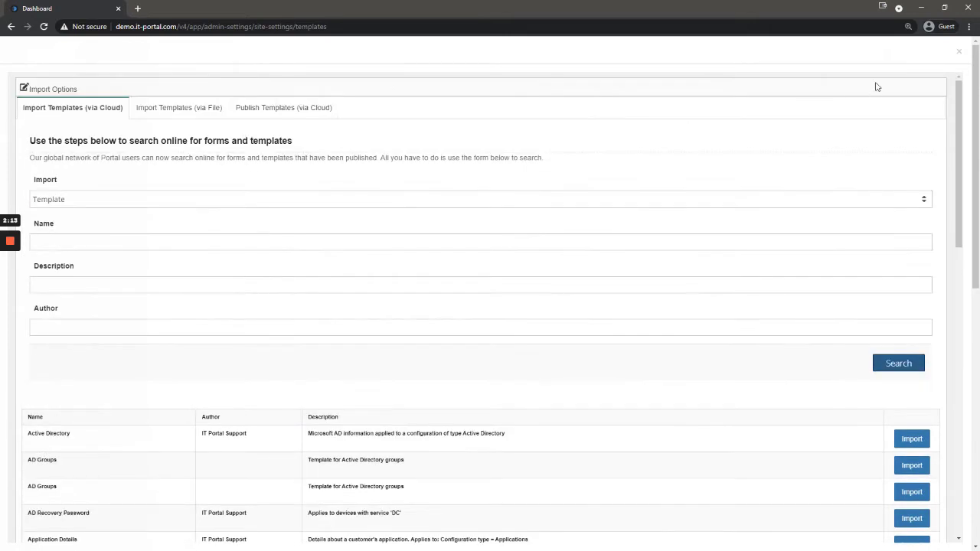
left_click(958, 52)
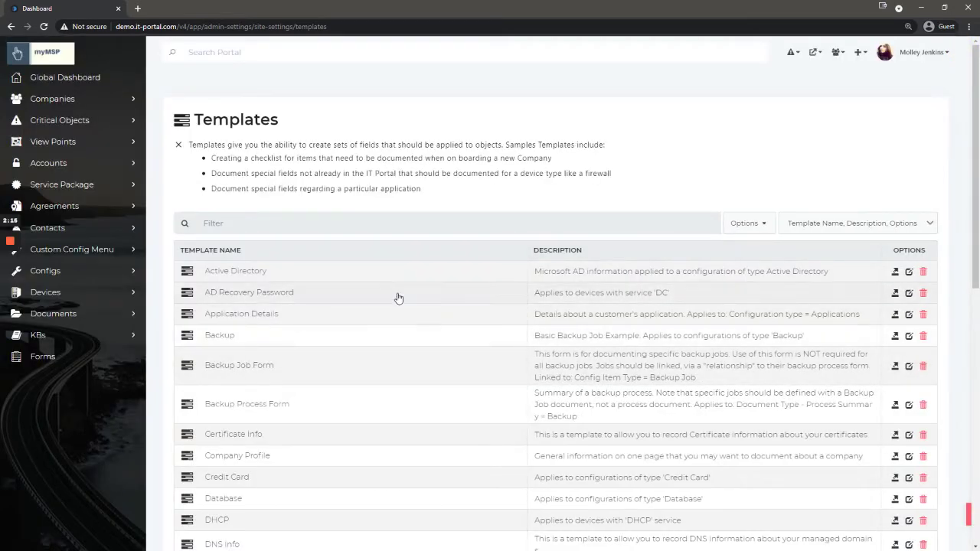
- Look through the portal's template list and open the Firewall template for editing
scroll(398, 298, "down", 5)
scroll(350, 339, "up", 5)
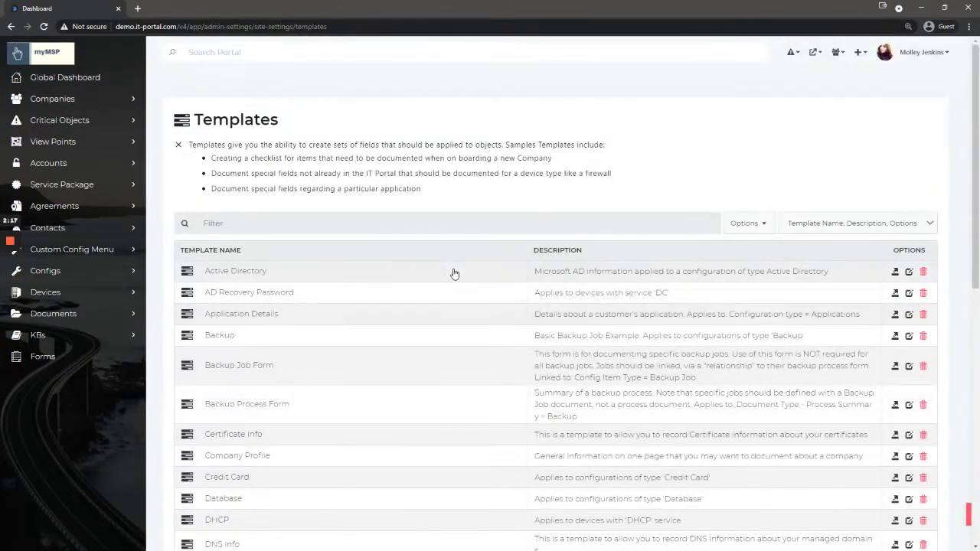
scroll(460, 291, "down", 2)
scroll(460, 291, "up", 2)
left_click(749, 223)
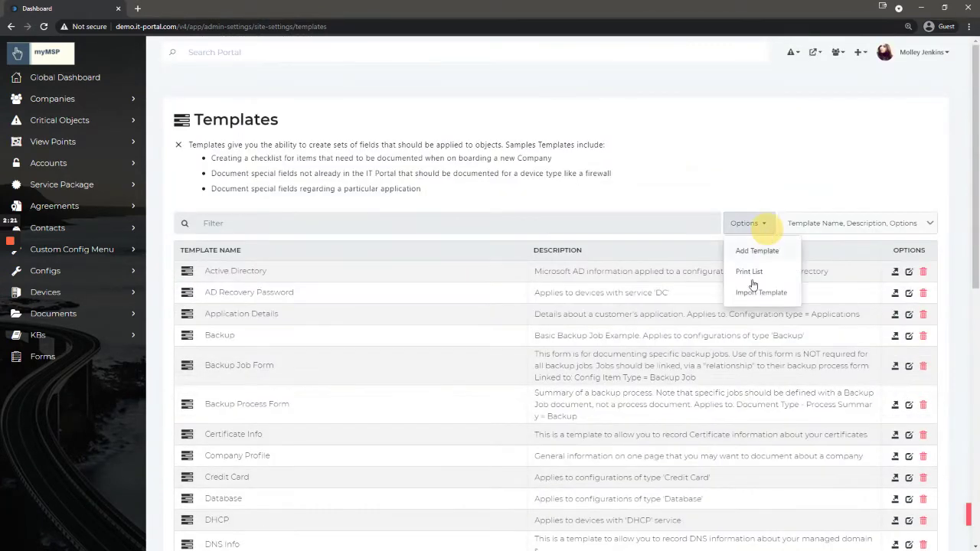
left_click(740, 171)
scroll(490, 280, "down", 3)
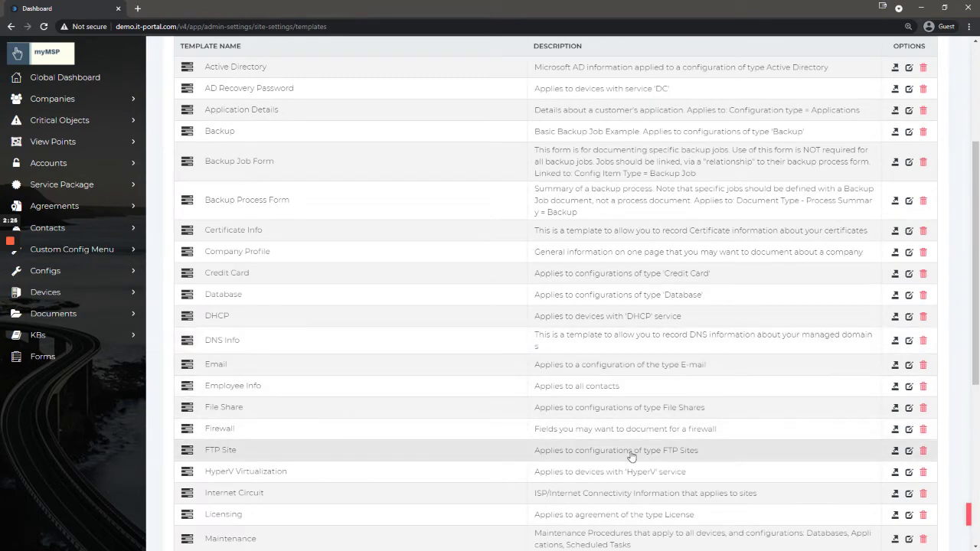
left_click(909, 430)
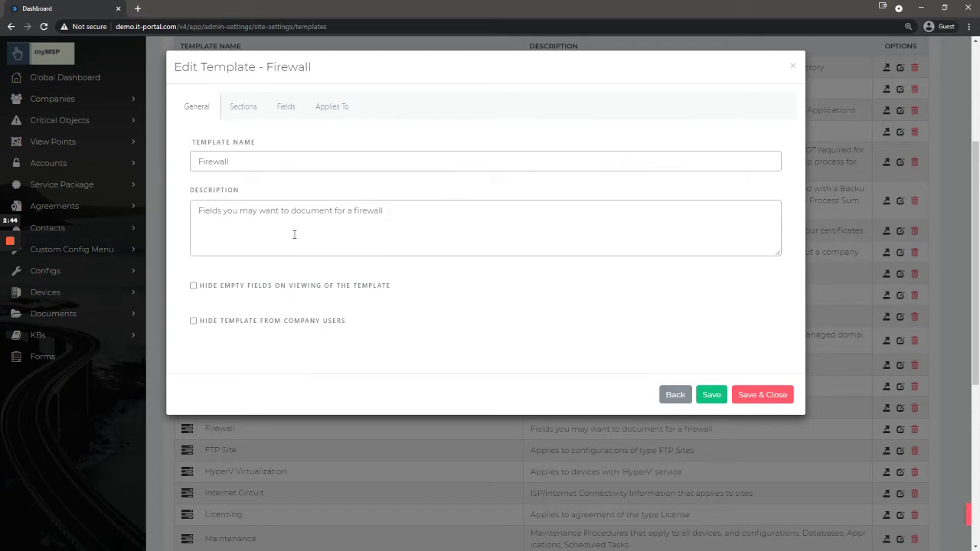
- Review the sections and the fields defined in the Firewall template
left_click(243, 110)
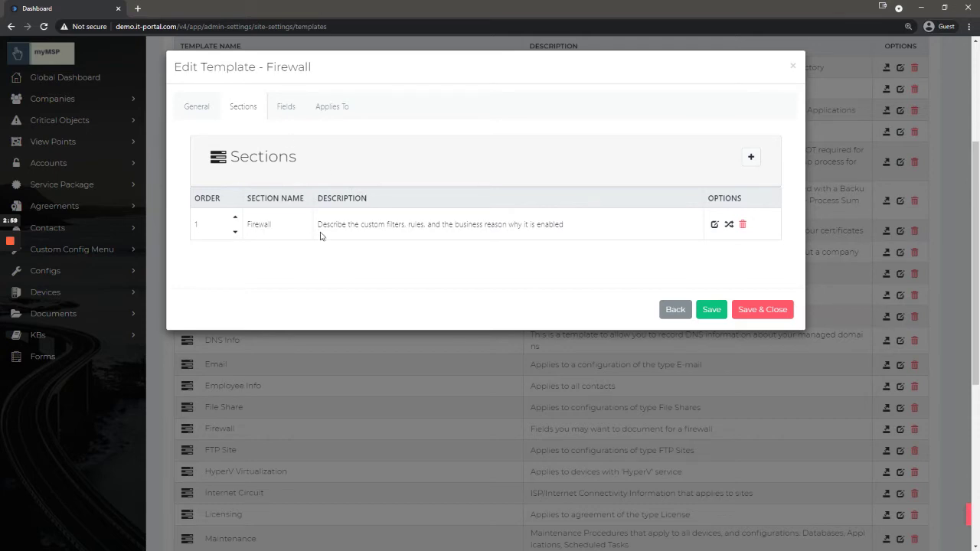
left_click(286, 107)
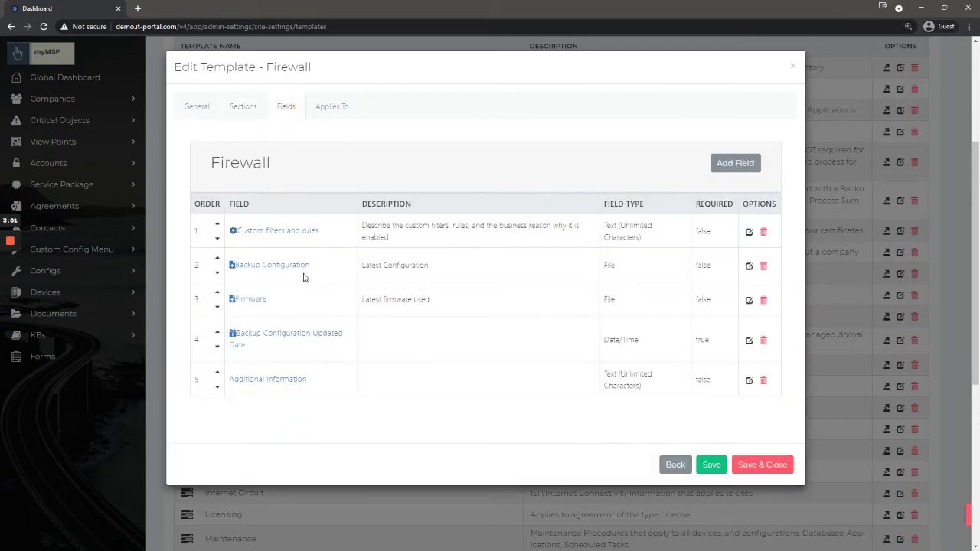
scroll(322, 260, "down", 1)
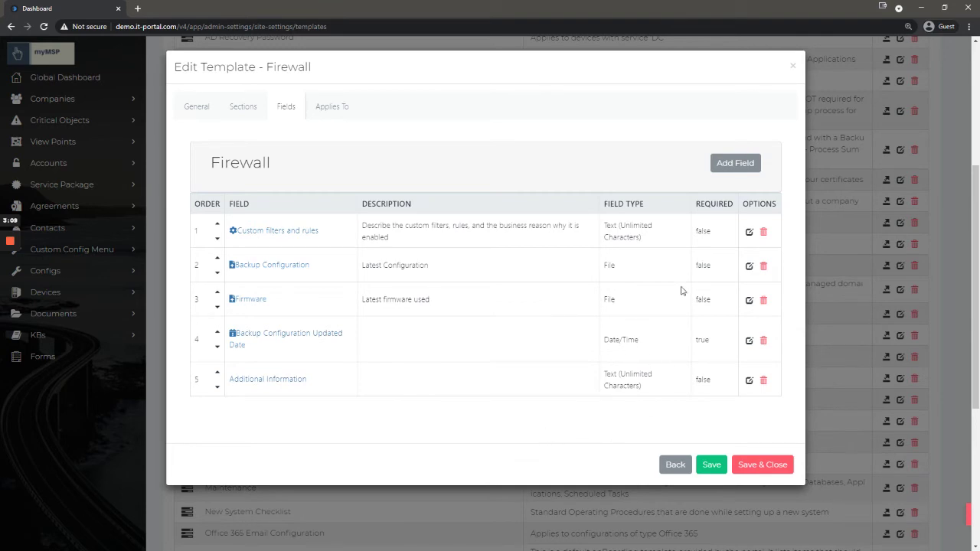
- Start a new field in the Firewall template, examine the available field types, and close the form without adding a field
left_click(737, 165)
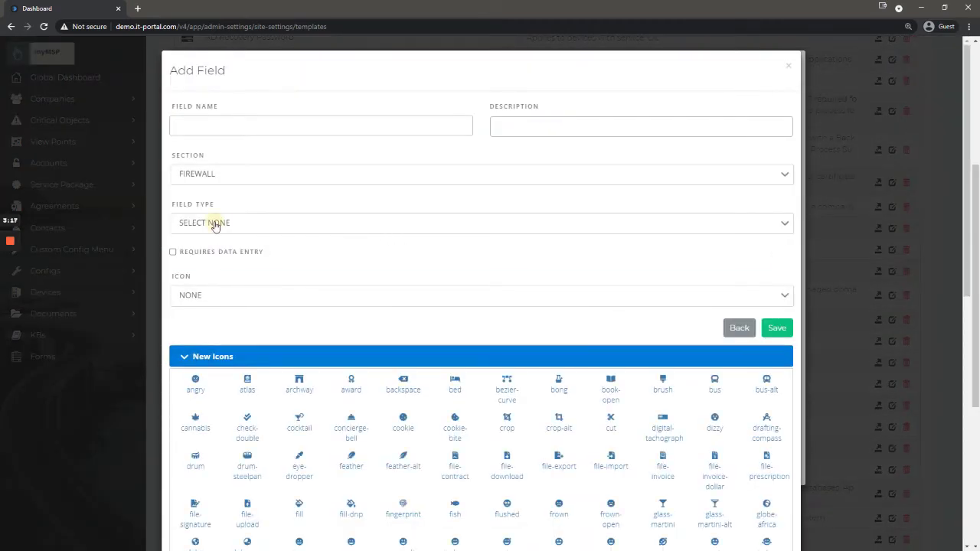
left_click(220, 223)
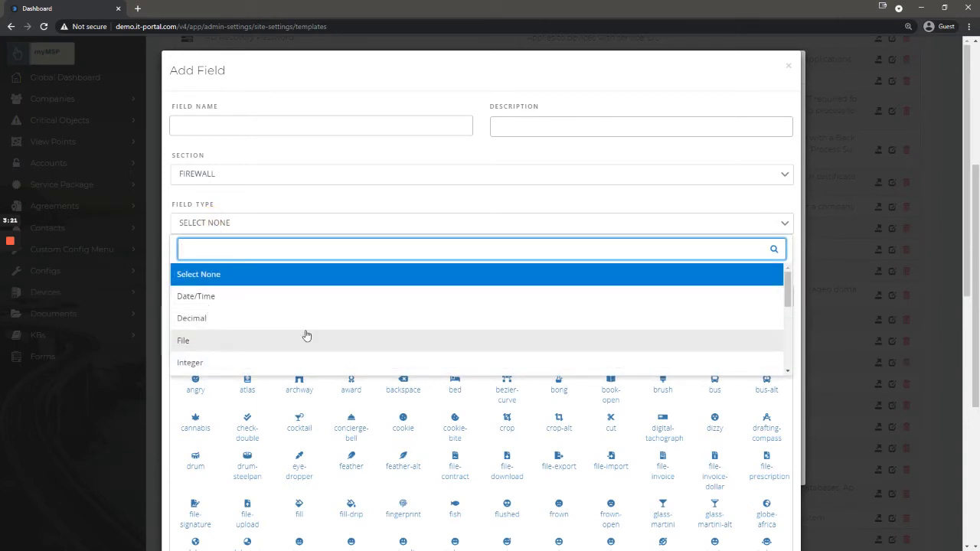
scroll(239, 362, "down", 3)
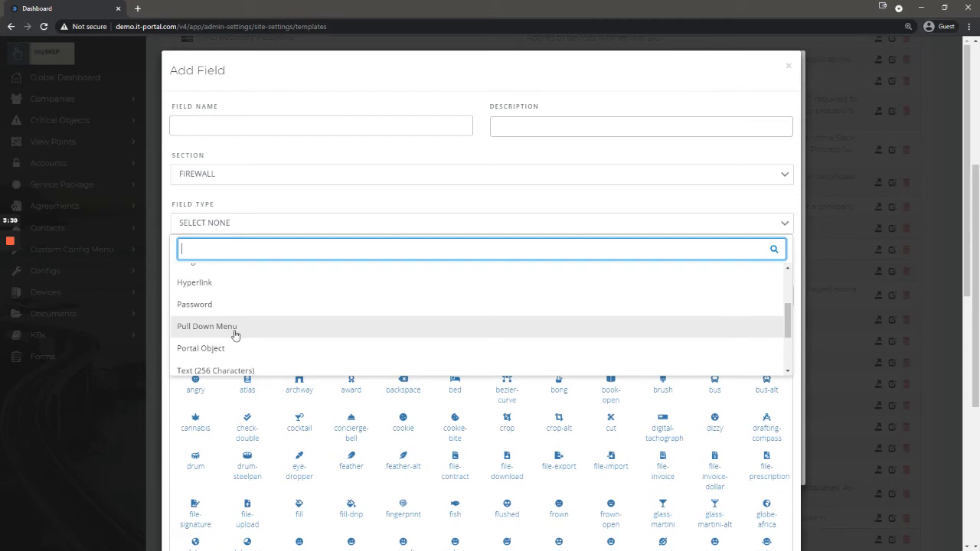
scroll(221, 344, "down", 2)
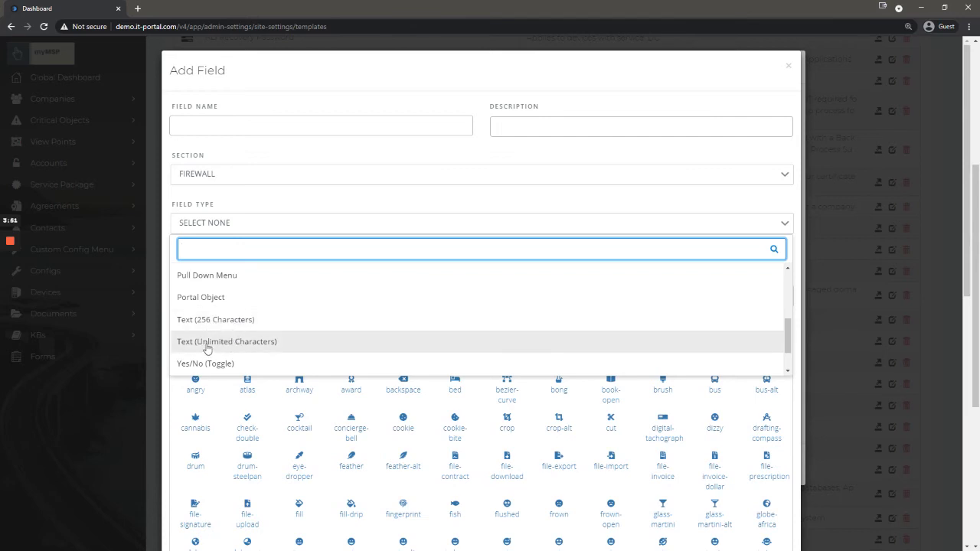
scroll(230, 341, "down", 1)
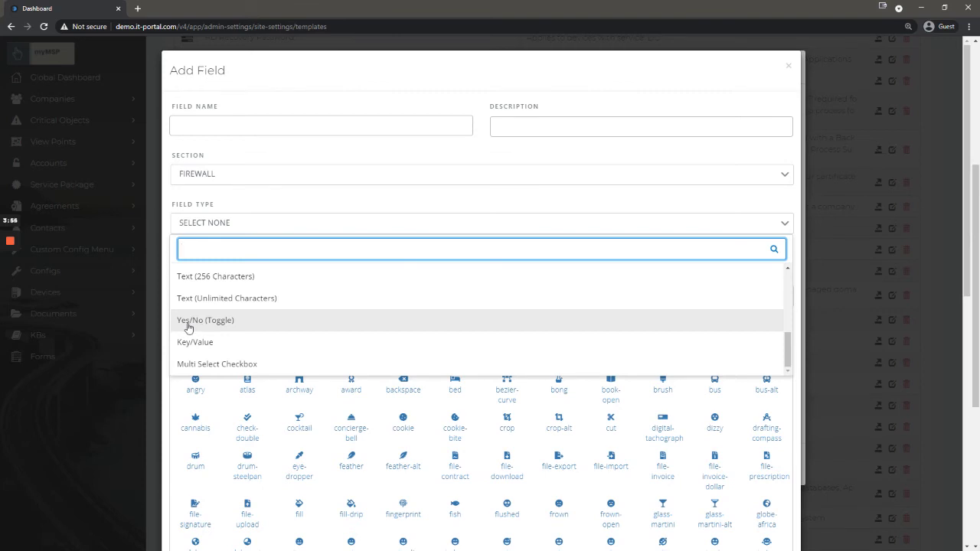
scroll(192, 342, "down", 1)
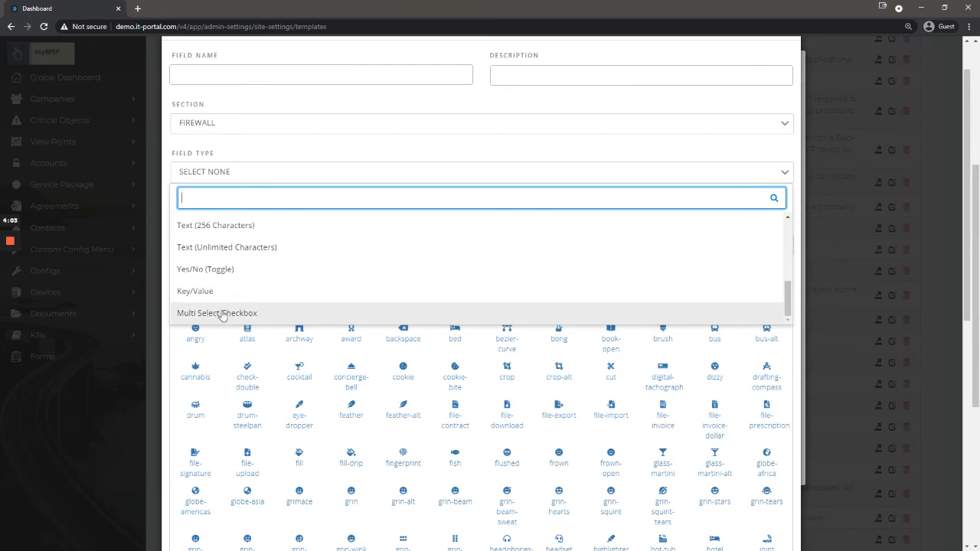
scroll(227, 314, "up", 2)
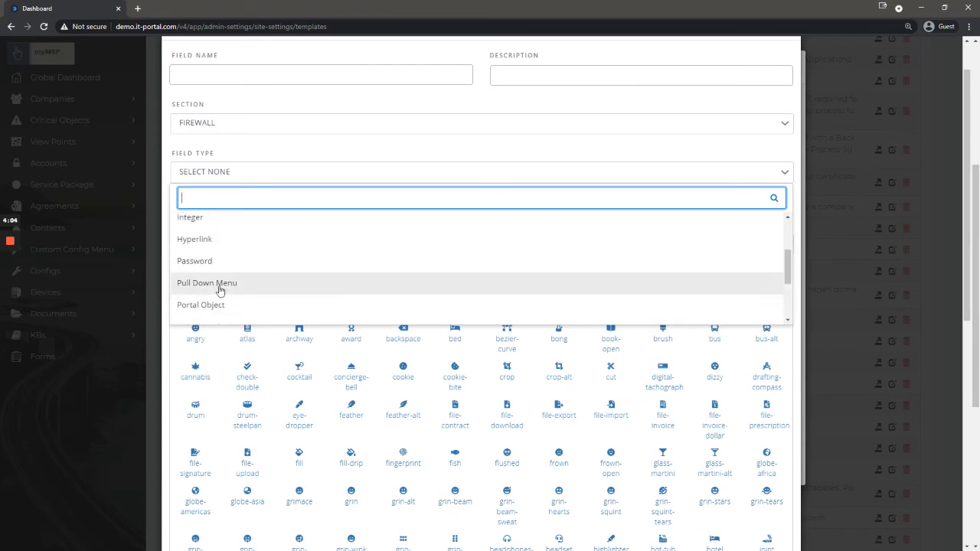
scroll(223, 289, "down", 1)
scroll(222, 289, "down", 2)
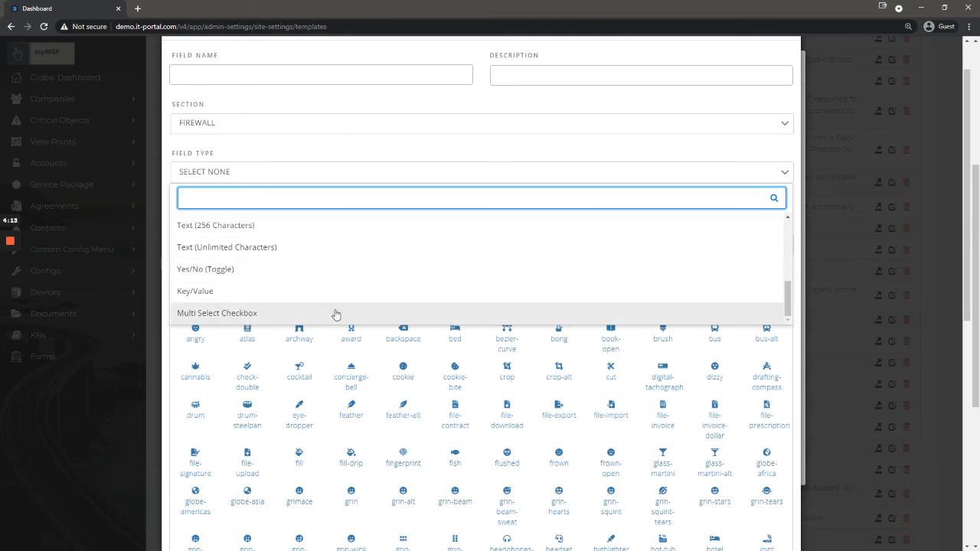
scroll(689, 115, "up", 1)
left_click(789, 69)
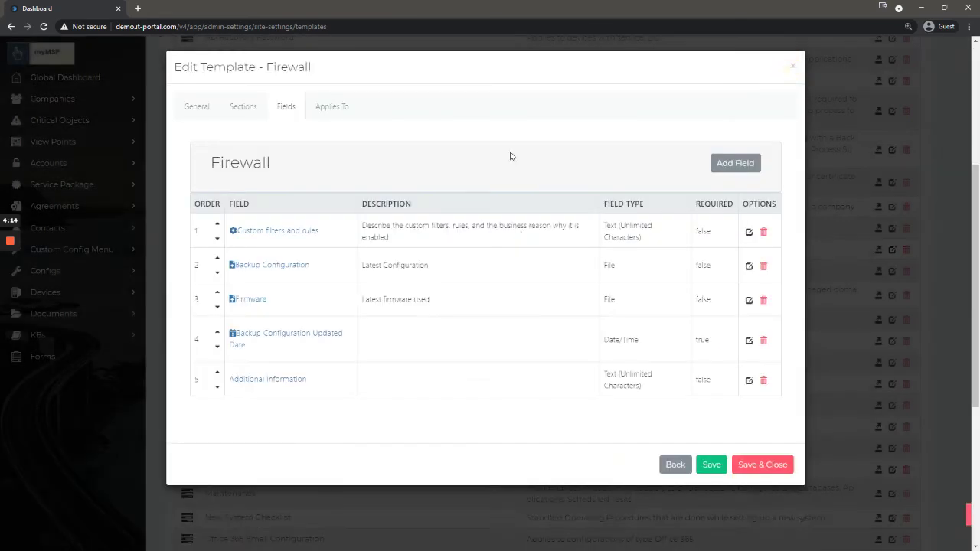
- Review which objects the Firewall template applies to and add All Accounts as an automatic assignment
left_click(335, 109)
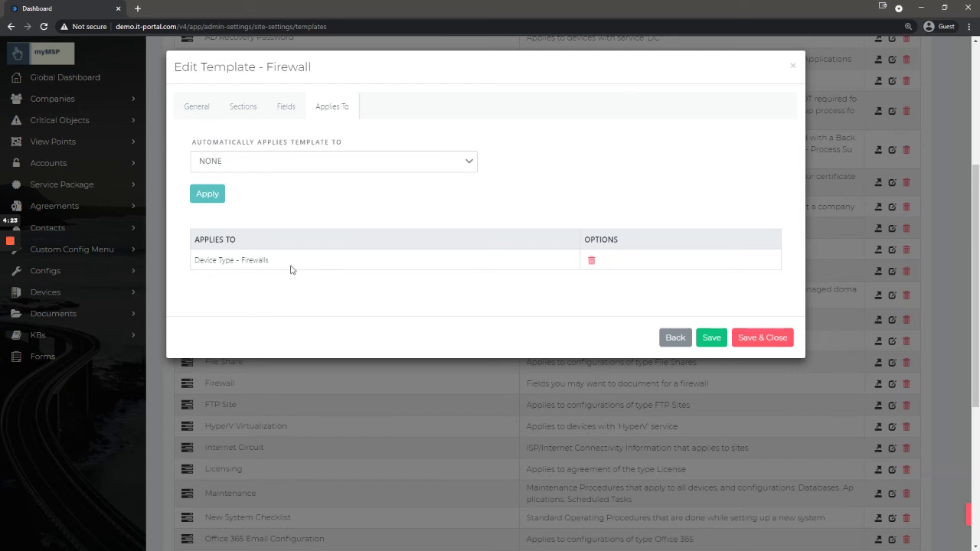
left_click_drag(291, 267, 197, 260)
left_click(247, 294)
left_click(285, 163)
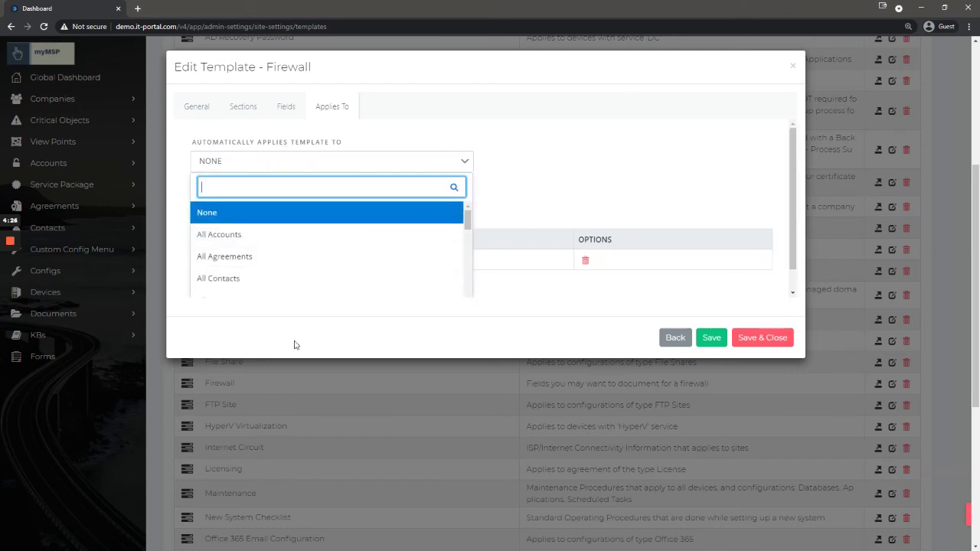
left_click(284, 235)
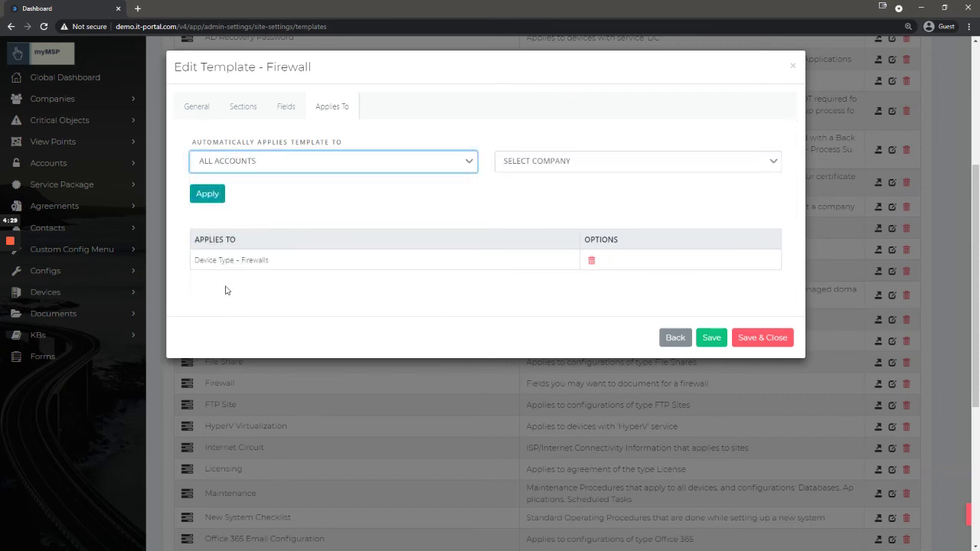
left_click(207, 195)
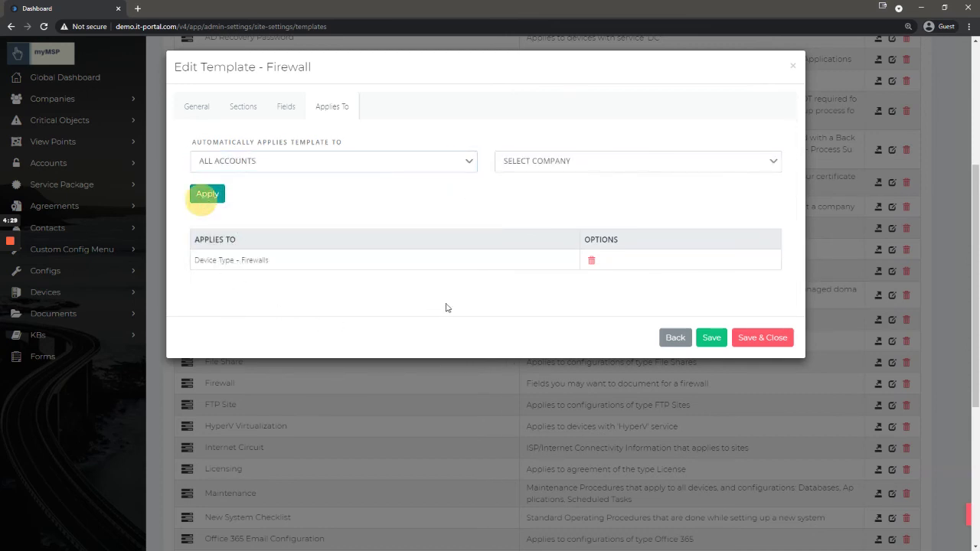
- Also apply the template automatically to the AC Unit device type for the company Thunderpants, and save and close the template
left_click(359, 164)
scroll(342, 260, "down", 4)
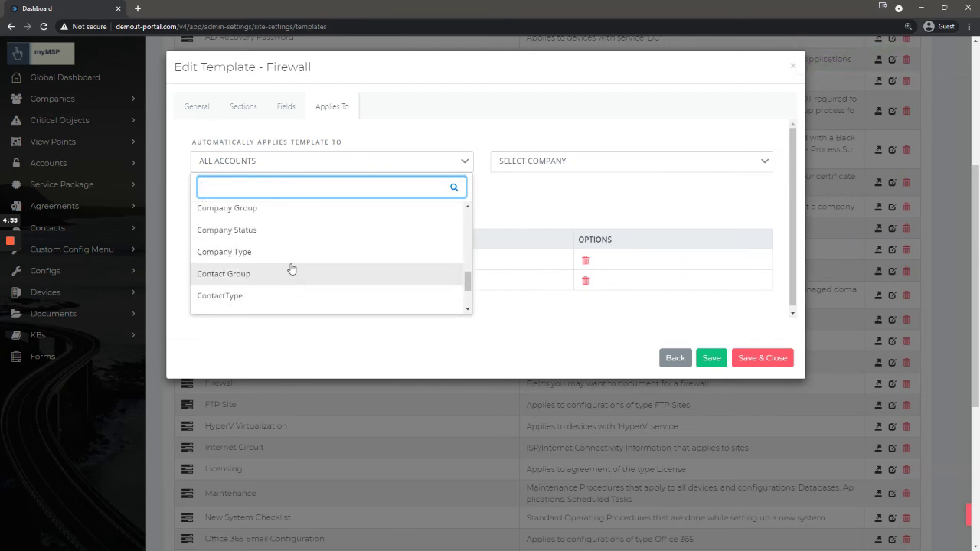
scroll(287, 272, "down", 1)
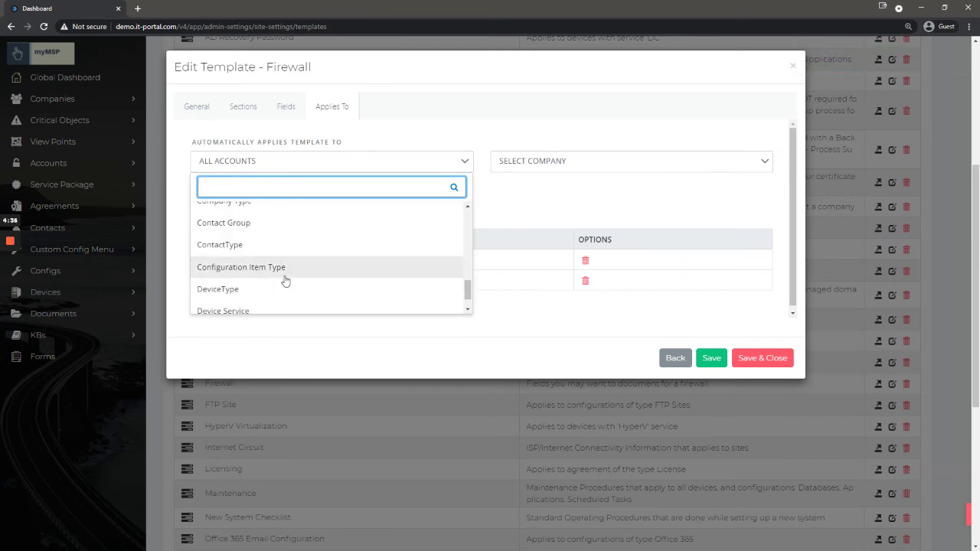
left_click(284, 287)
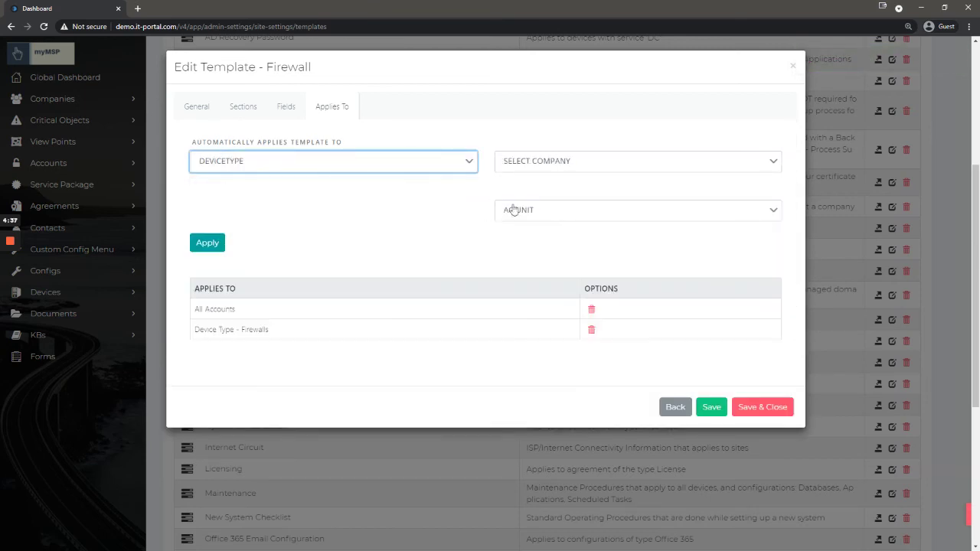
left_click(567, 163)
scroll(564, 253, "down", 10)
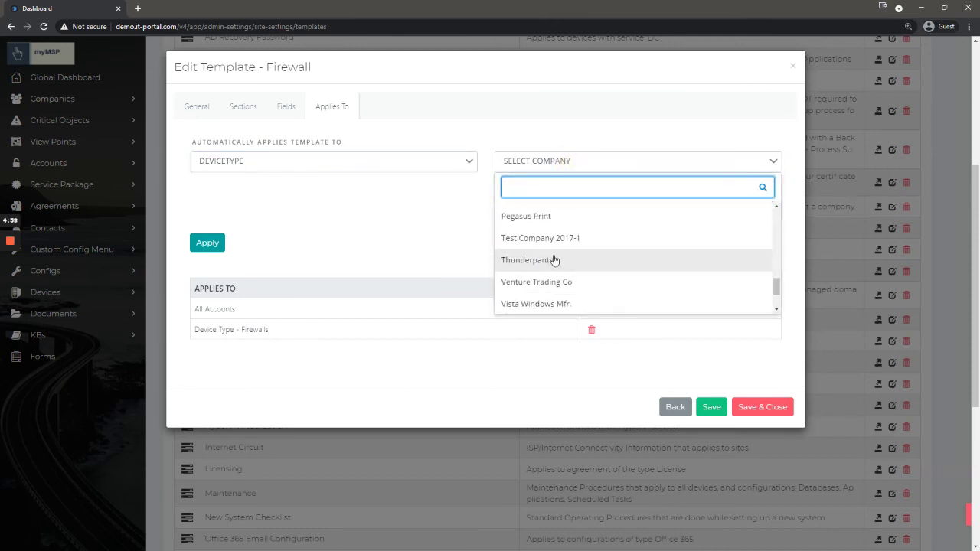
left_click(556, 260)
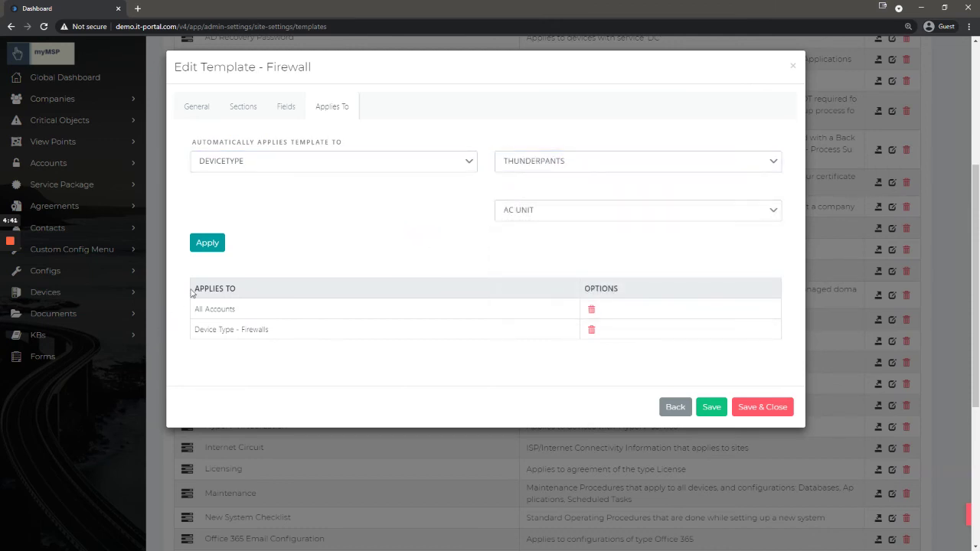
left_click(205, 243)
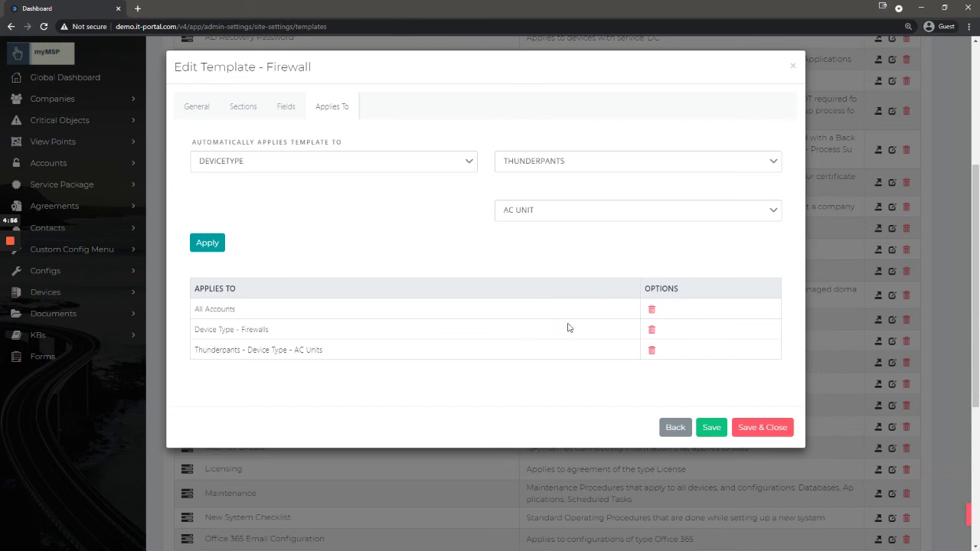
left_click(743, 428)
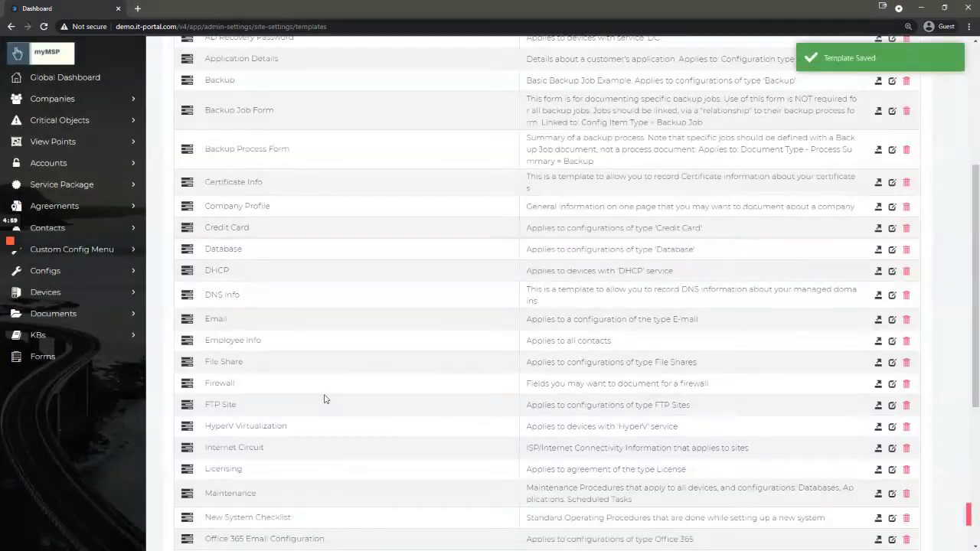